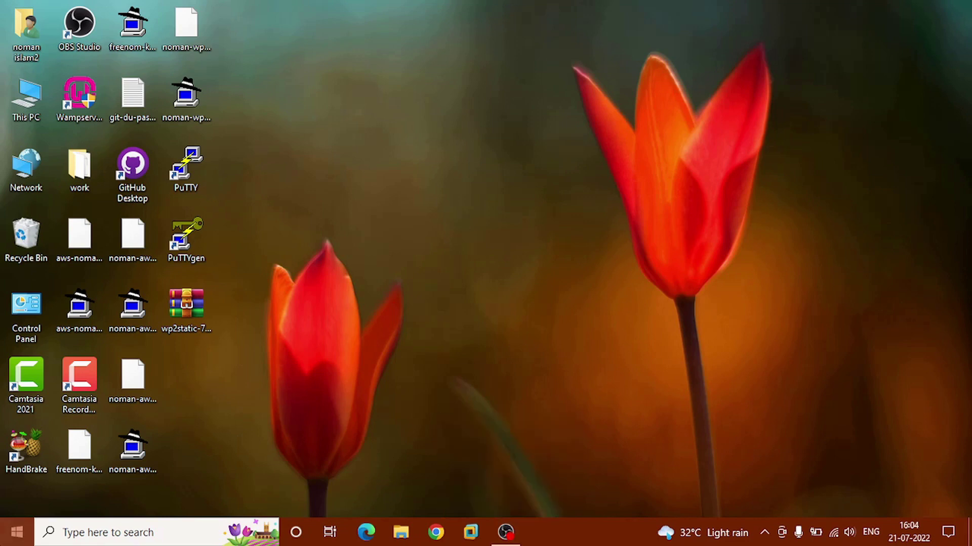
- Search Windows for "local security policy"
click(10, 535)
text(l)
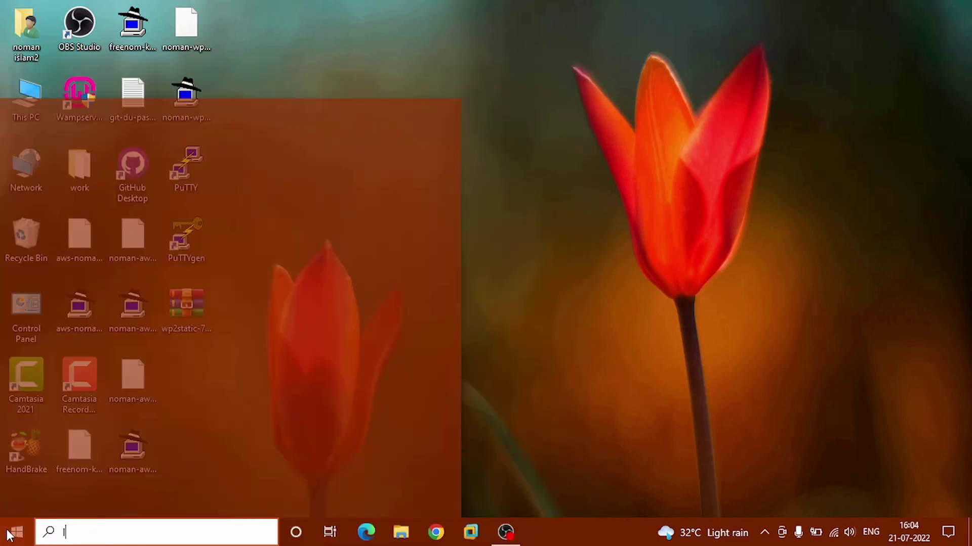
text(ocal security)
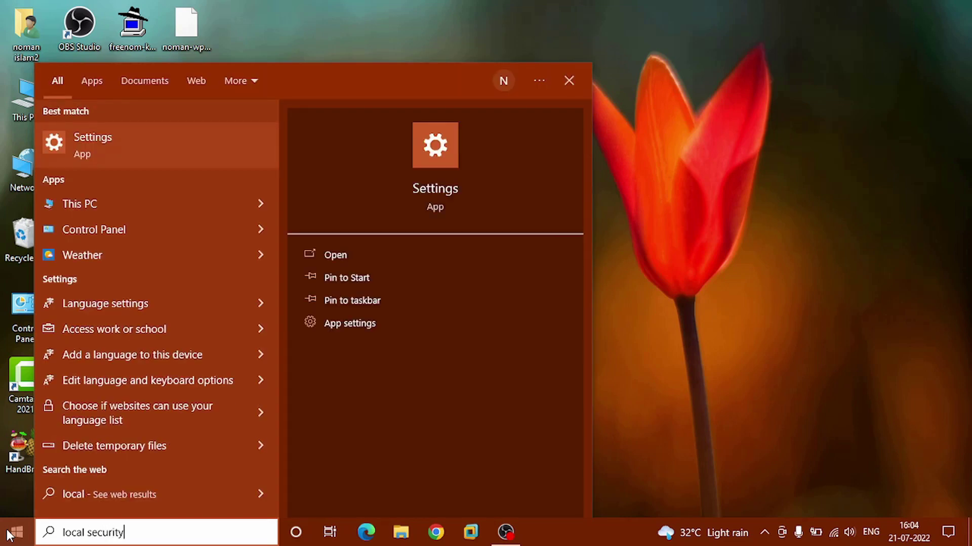
text( po)
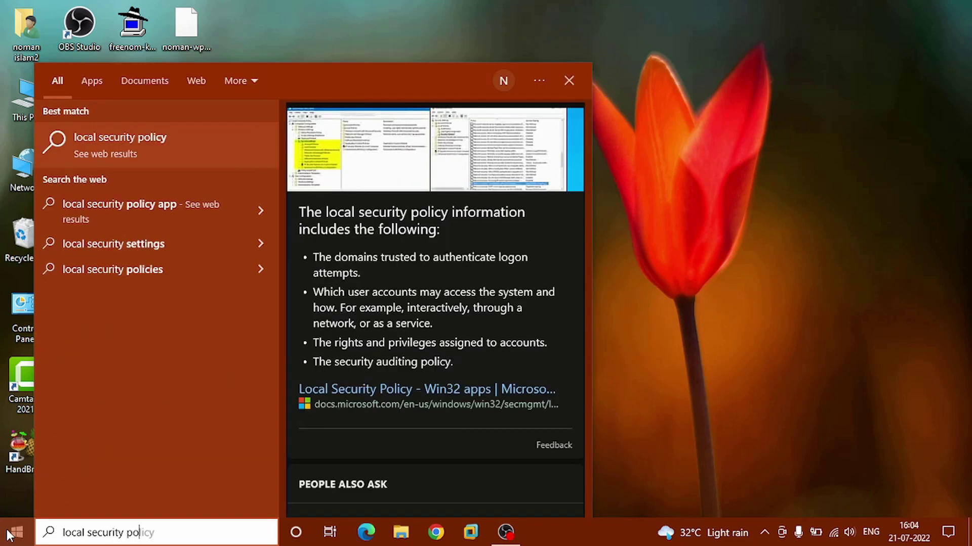
text(licy)
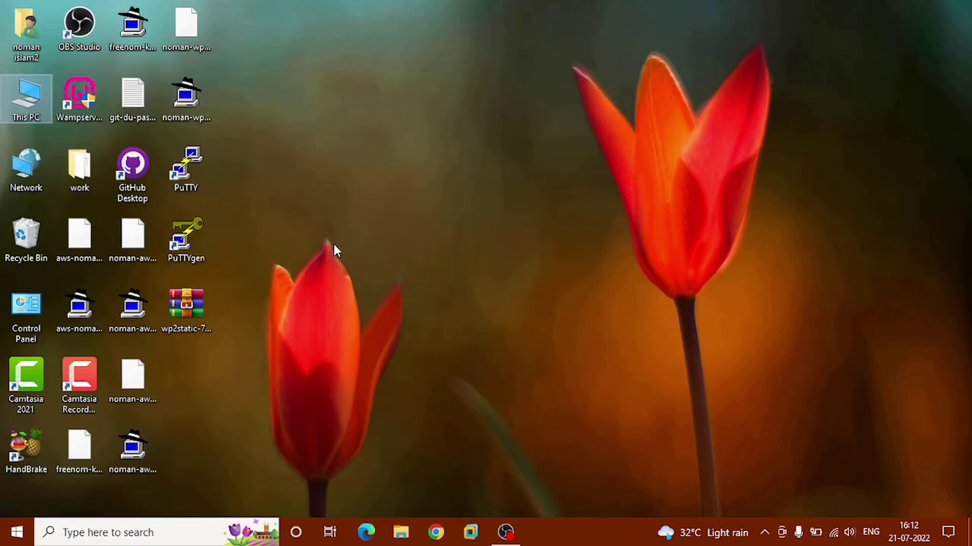
- Paste the copied gpedit-enabler.bat file onto the desktop
right_click(333, 244)
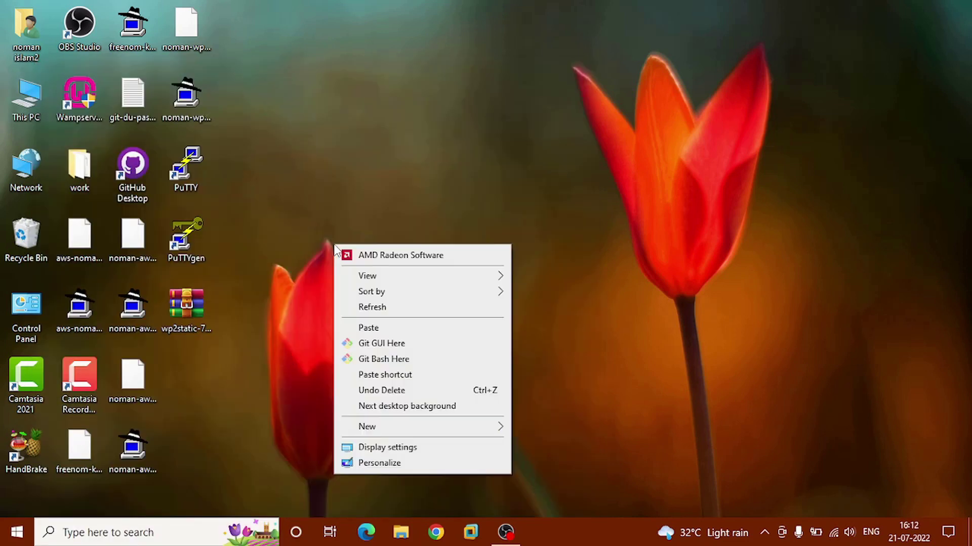
click(390, 324)
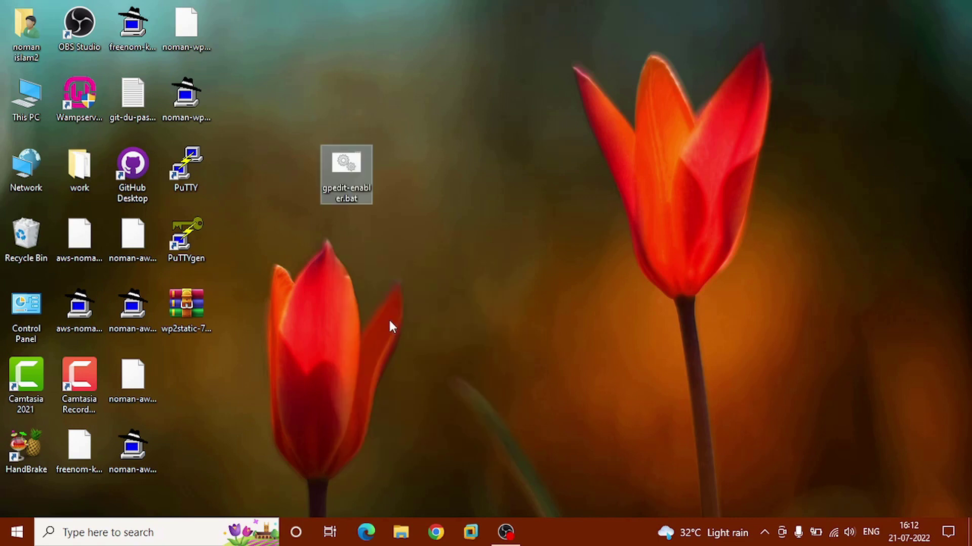
click(367, 261)
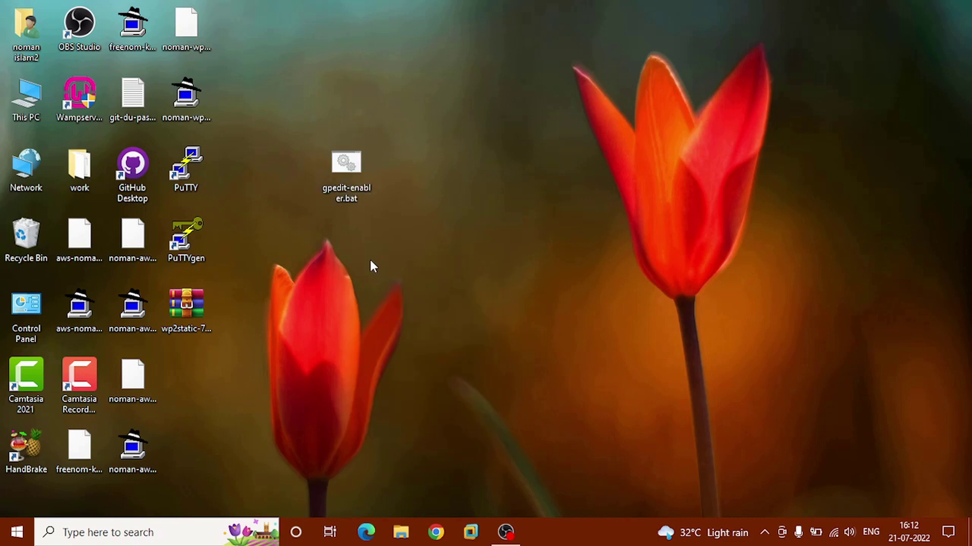
- Run gpedit-enabler.bat as administrator, allow the elevation, and dismiss its console once the Group Policy packages are installed
click(368, 191)
right_click(367, 190)
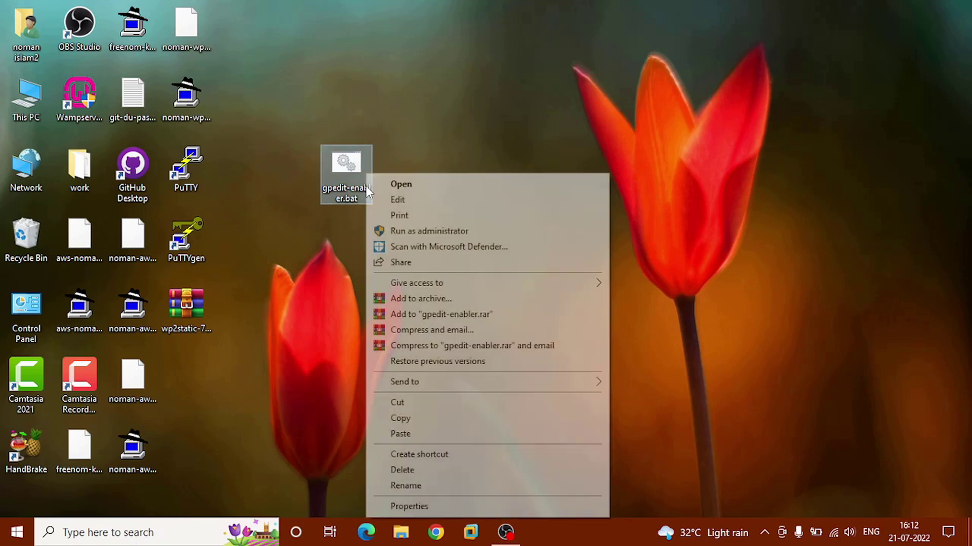
click(429, 231)
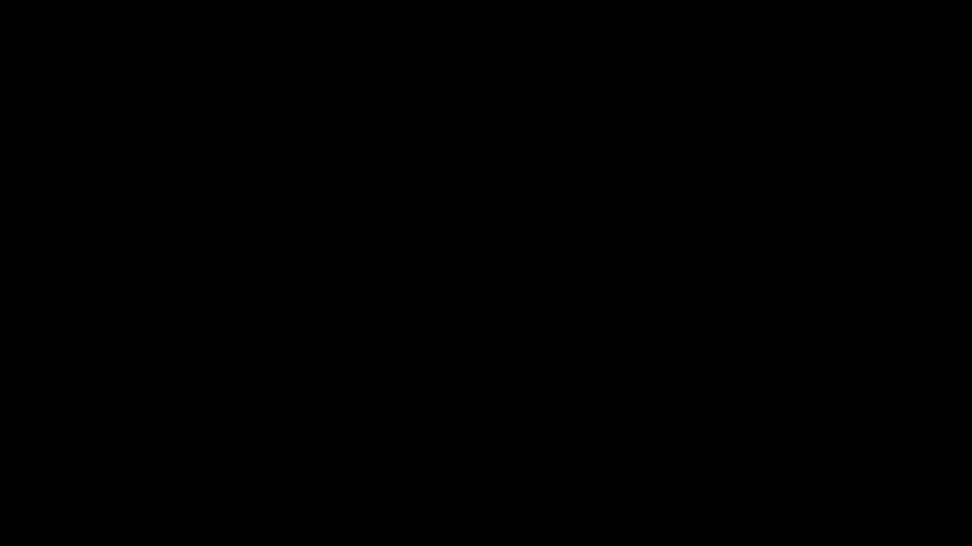
click(419, 350)
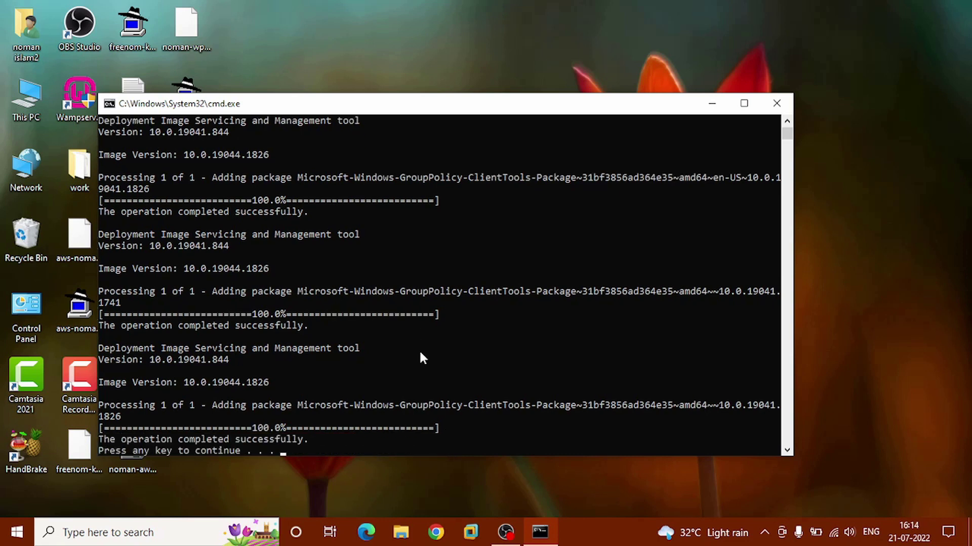
key(Return)
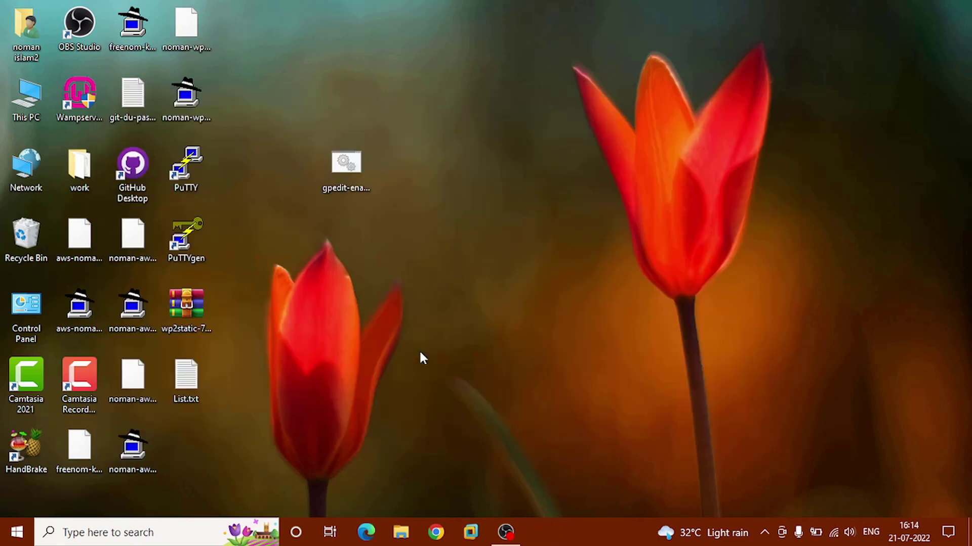
- Find Local Security Policy through Windows search and run it as administrator
click(16, 536)
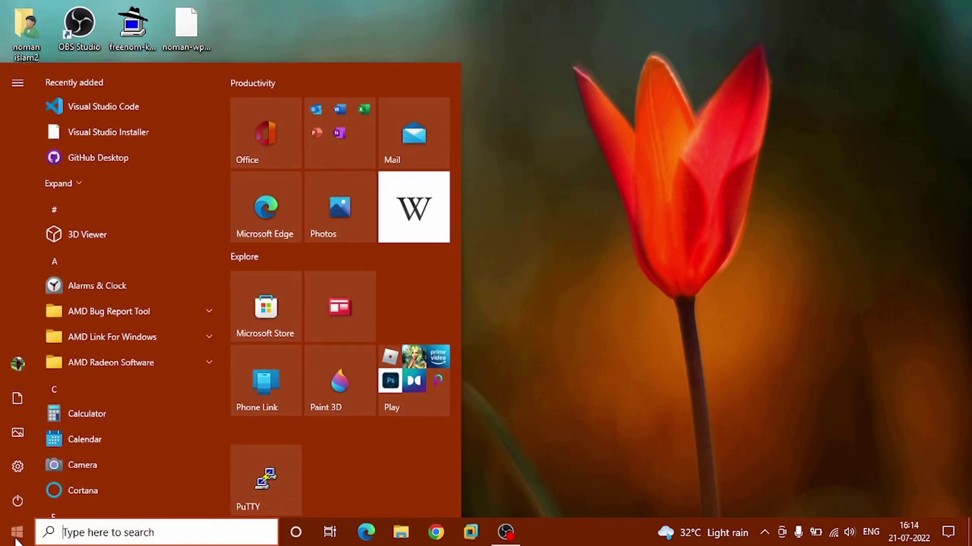
text(local s)
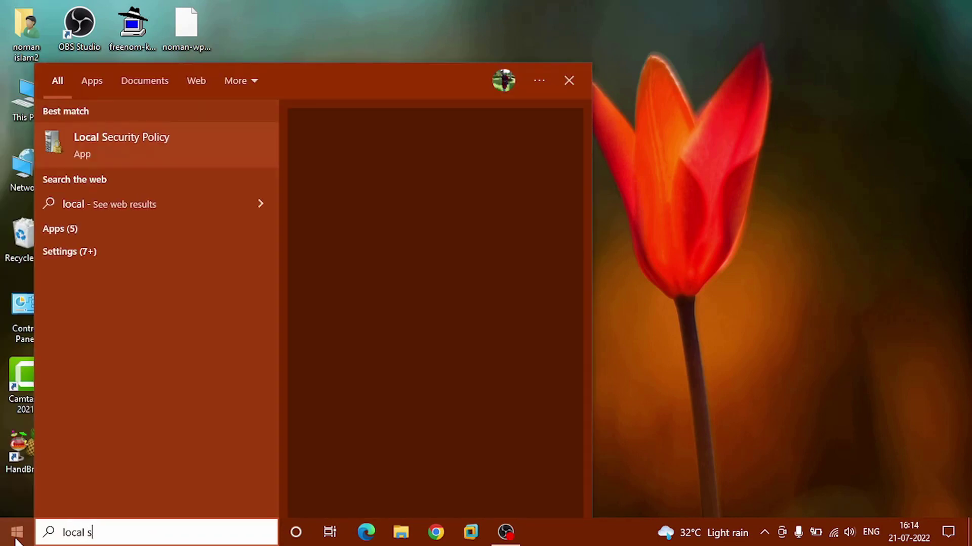
text(e)
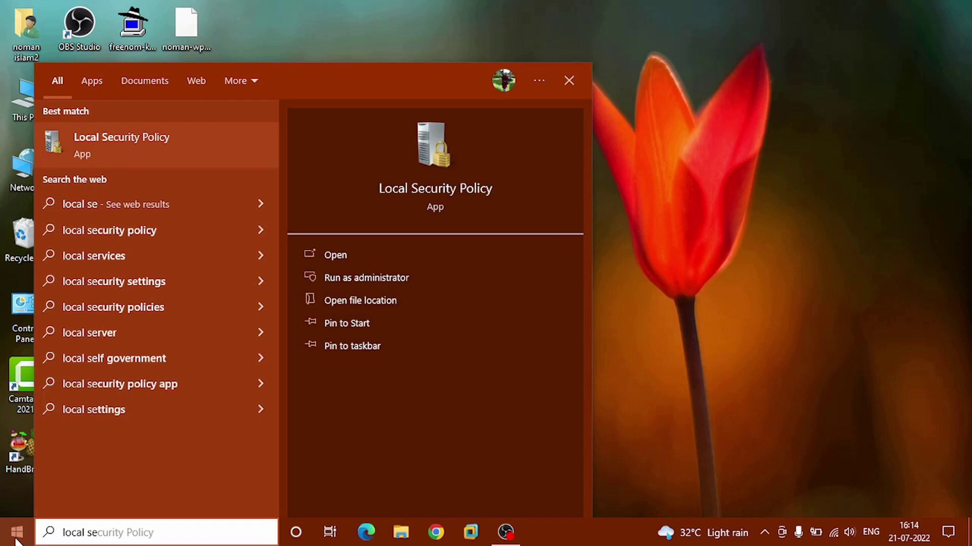
key(Right)
key(Right)
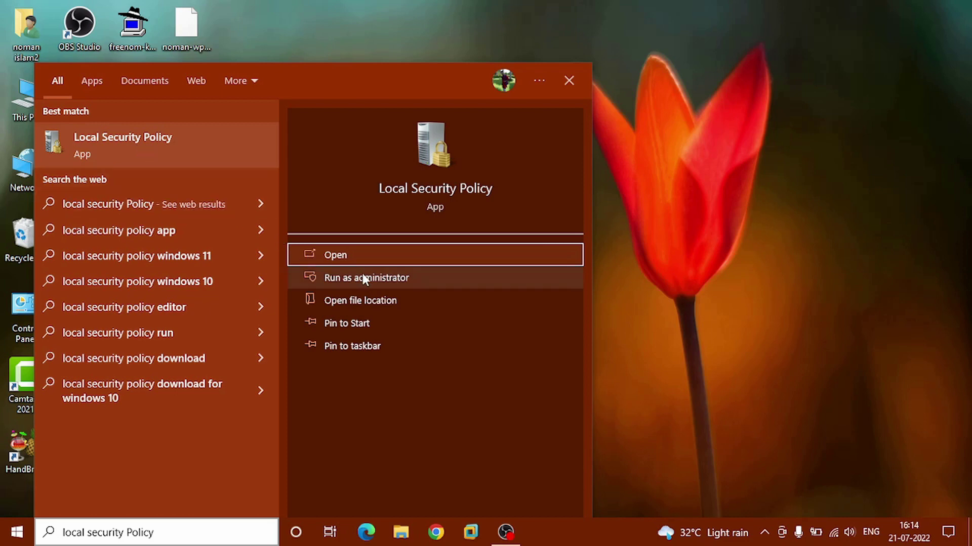
click(381, 280)
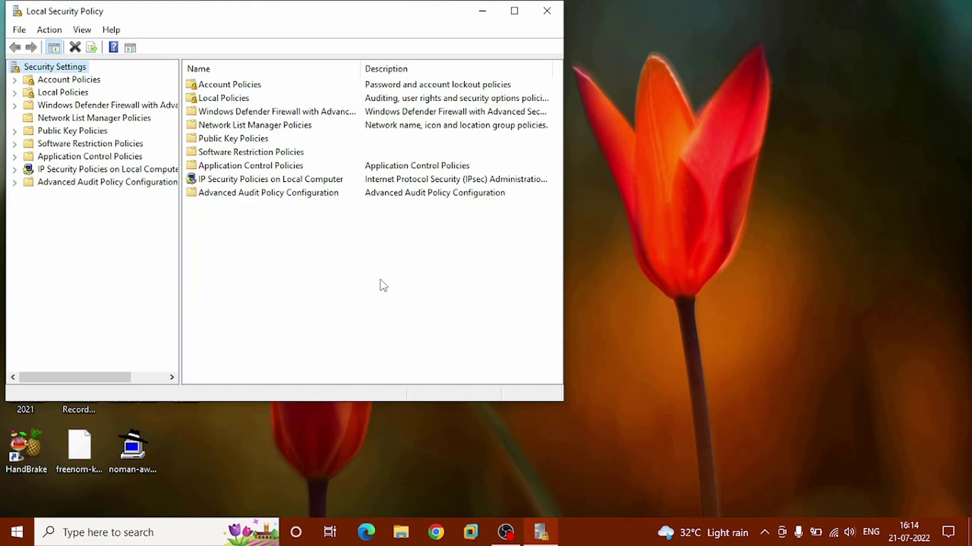
- In Local Policies' Security Options, disable "User Account Control: Switch to the secure desktop when prompting for elevation" and close Local Security Policy
click(15, 92)
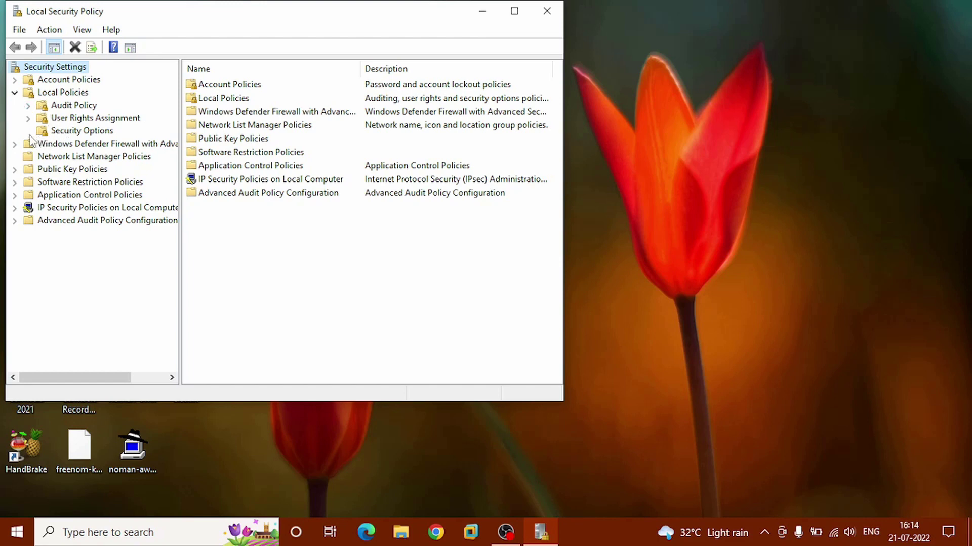
click(60, 133)
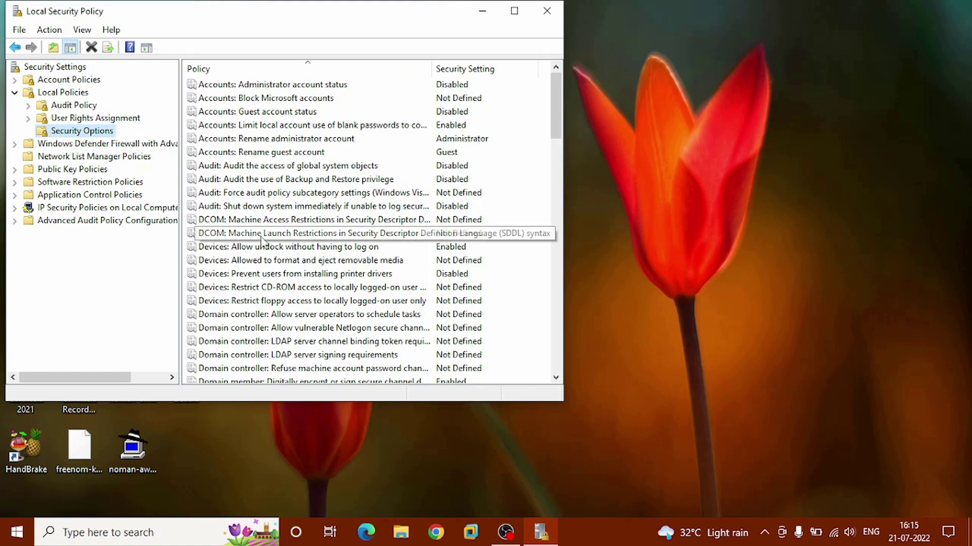
scroll(261, 242, down, 6)
scroll(261, 242, down, 15)
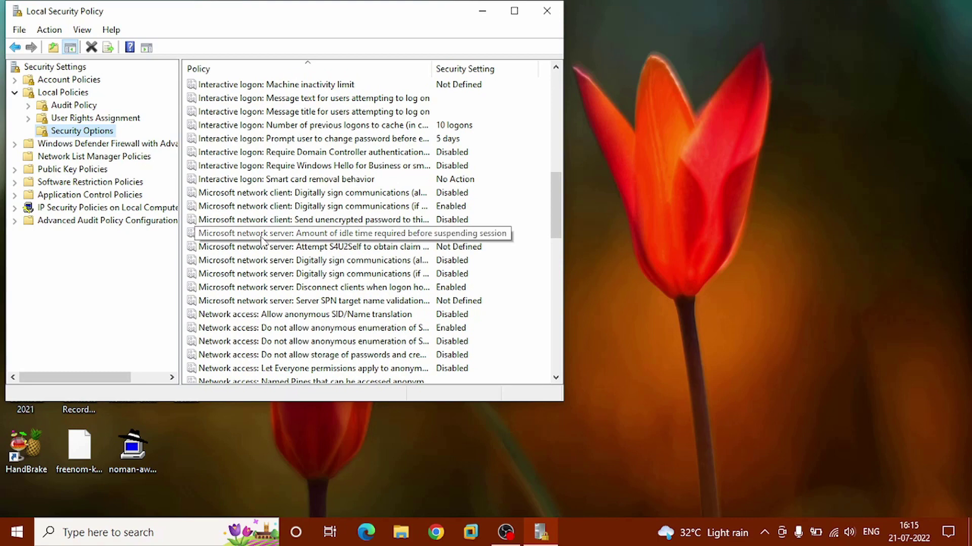
scroll(262, 242, down, 3)
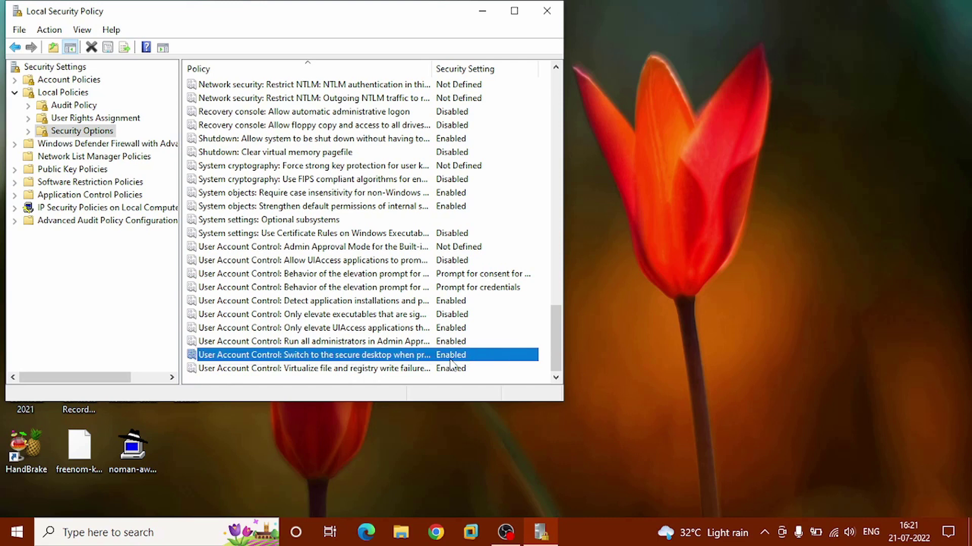
double_click(396, 355)
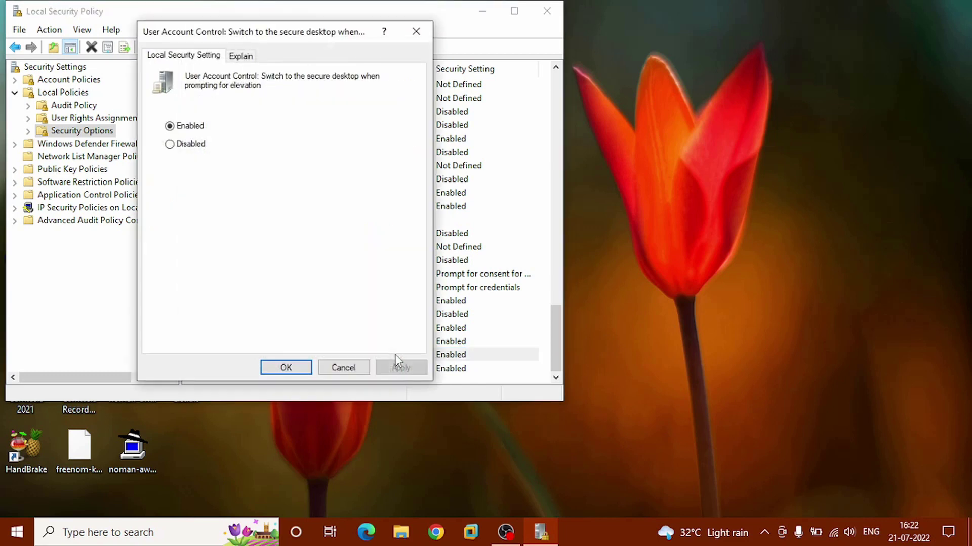
click(174, 149)
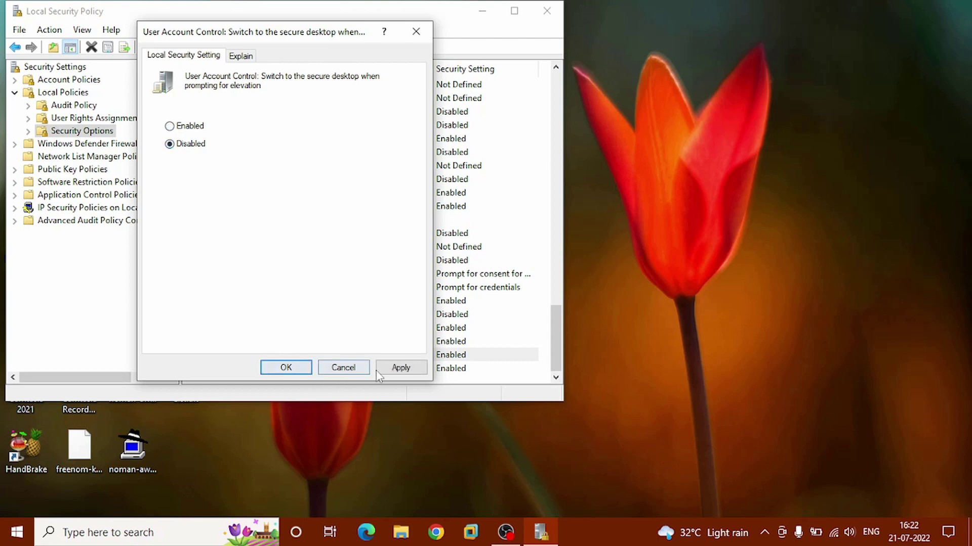
click(395, 369)
click(286, 368)
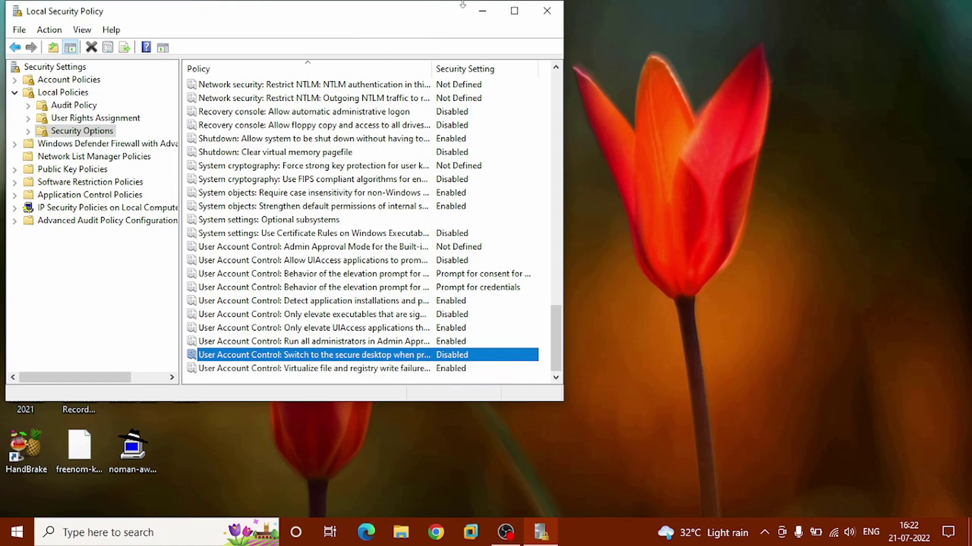
click(547, 11)
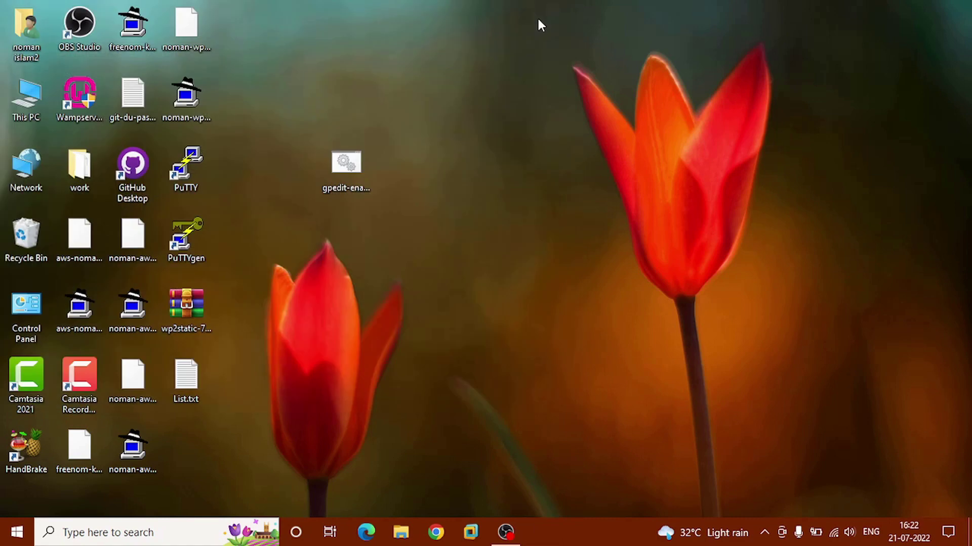
- Open Command Prompt, run gpupdate /force to refresh the policies, and close the console
key(super)
text(cmd)
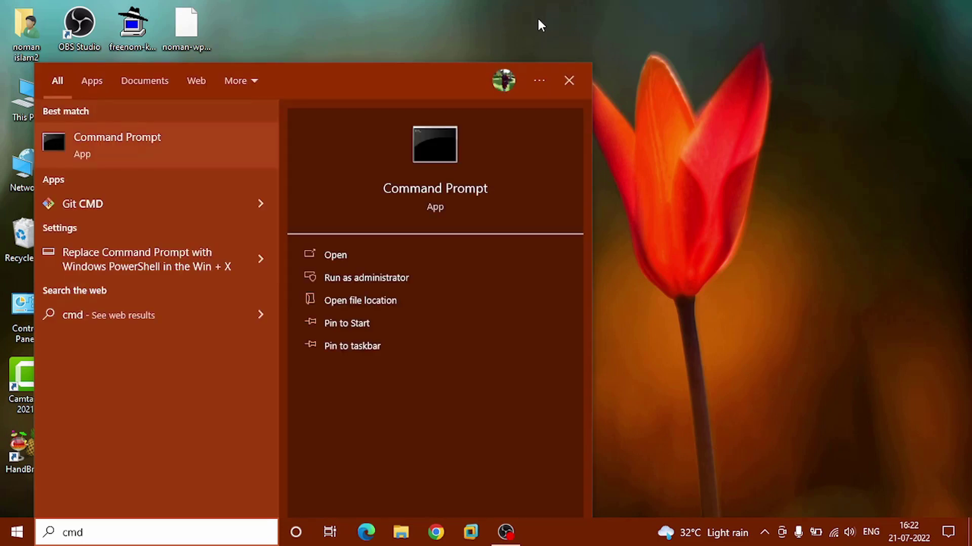
key(Return)
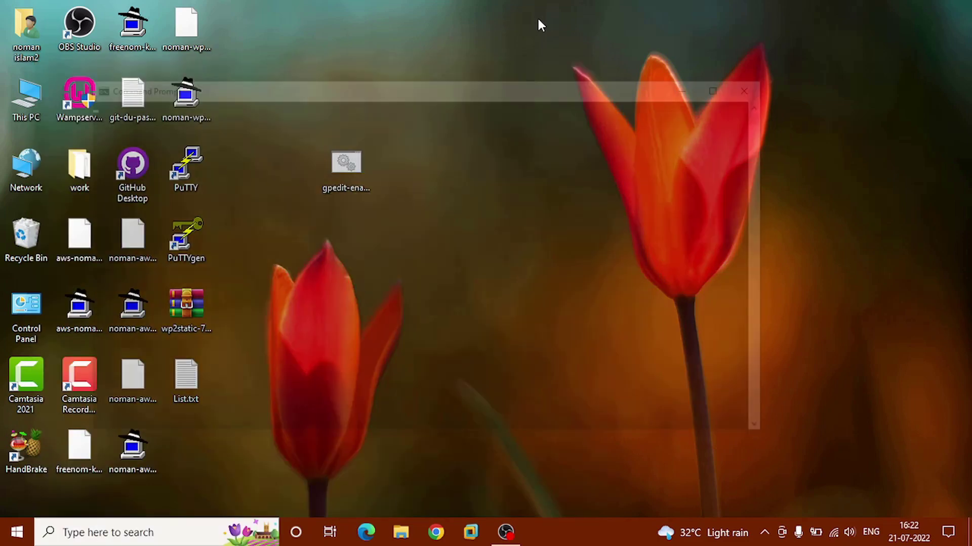
text(gp)
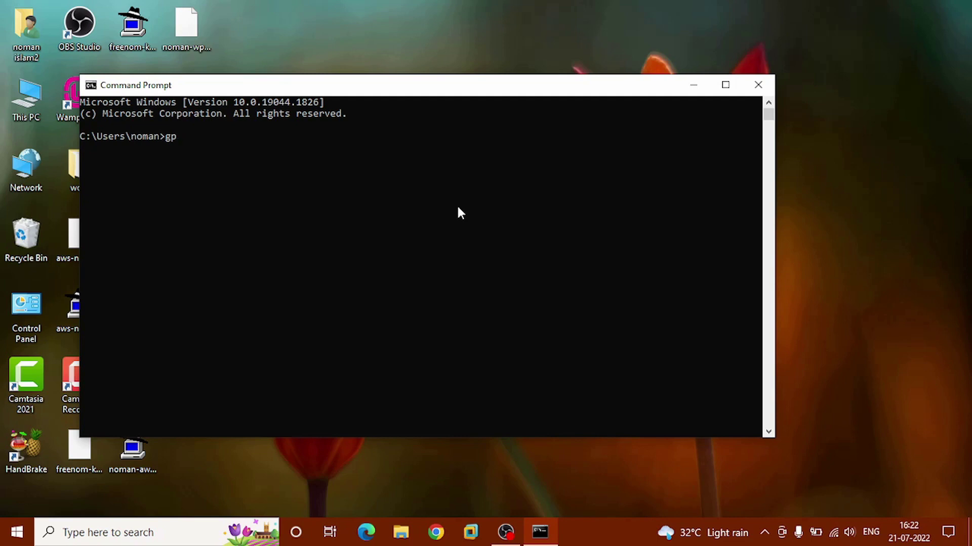
text(update /force)
key(Return)
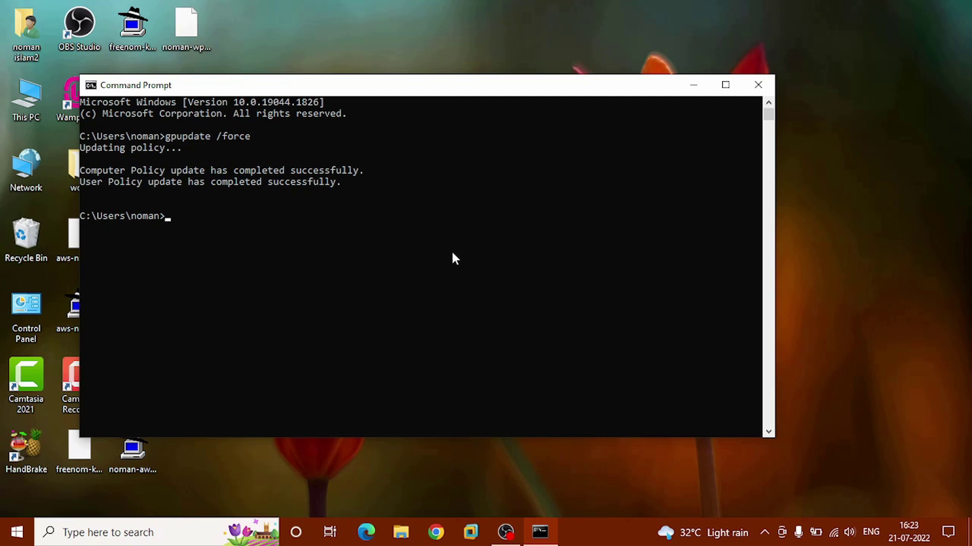
click(758, 85)
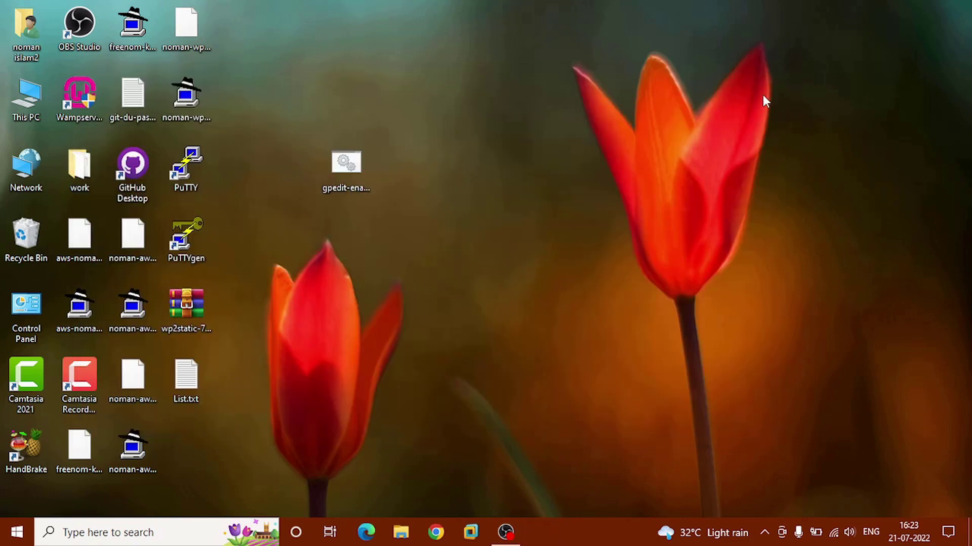
- Launch Wampserver from the desktop to test the User Account Control prompt
double_click(79, 93)
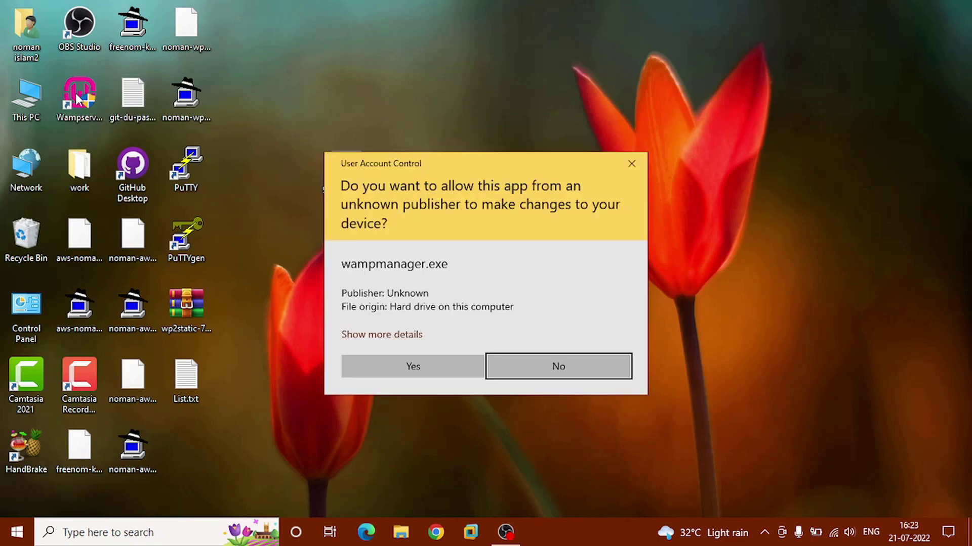